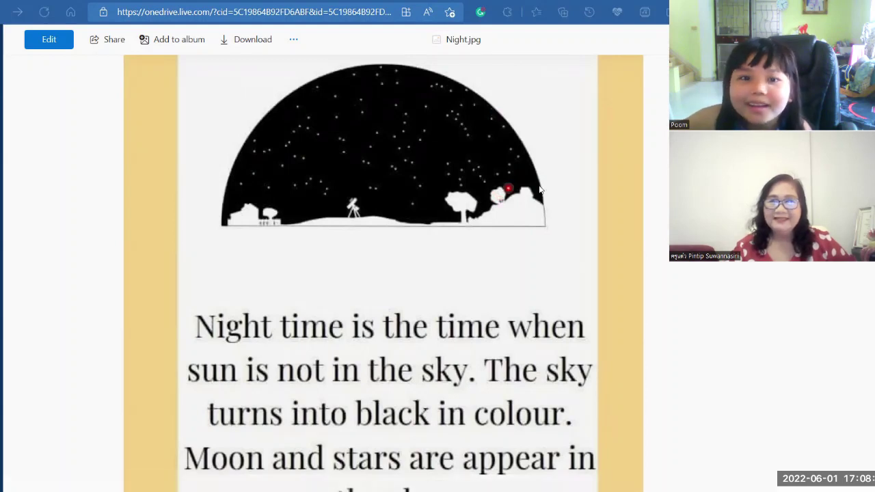
pyautogui.scroll(1, 535, 250)
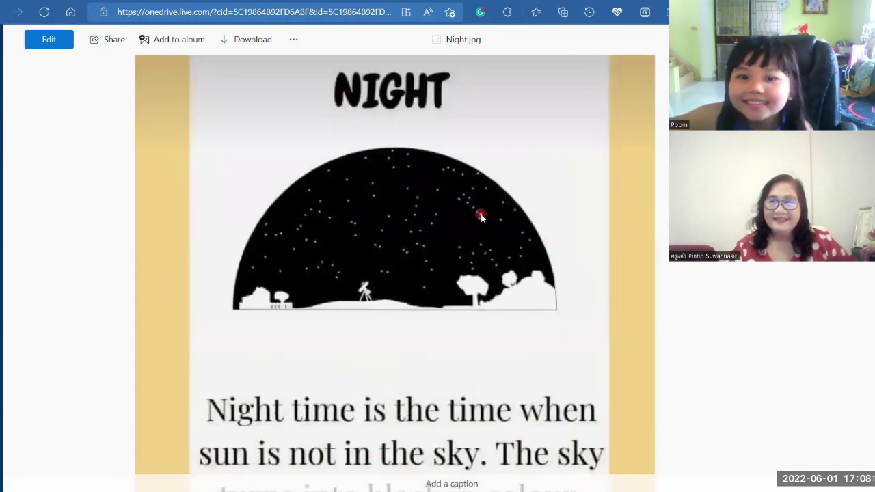